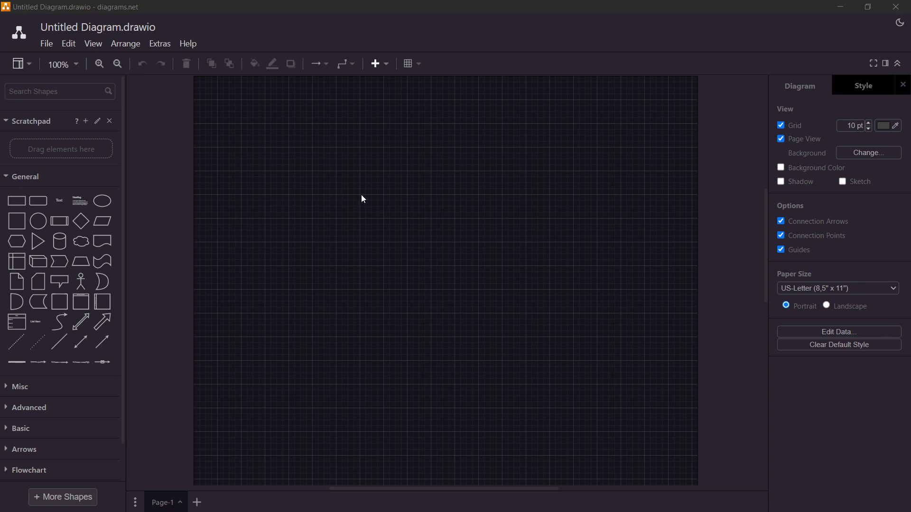
Step: Open LightSm.drawio.svg and select the LightSm state machine group to inspect it, leaving nothing selected
left_click(48, 44)
left_click(61, 82)
double_click(82, 119)
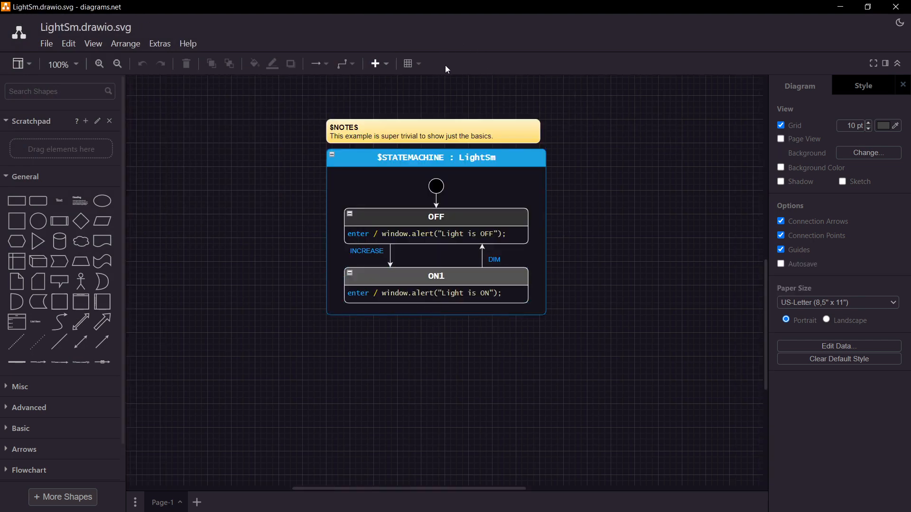
left_click(549, 187)
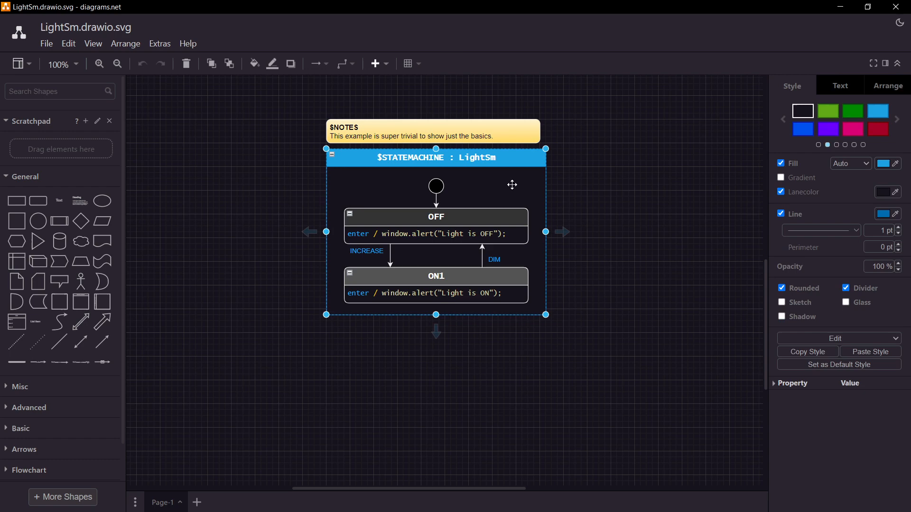
left_click(669, 193)
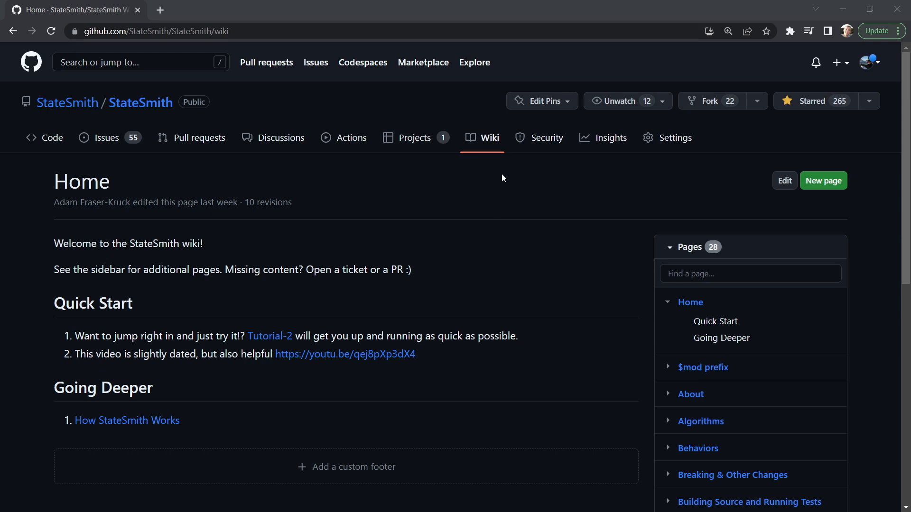
Step: Switch to the StateSmith wiki in the browser, open its draw.io page and examine the supported file extensions under File Choice
scroll(602, 198, "down", 6)
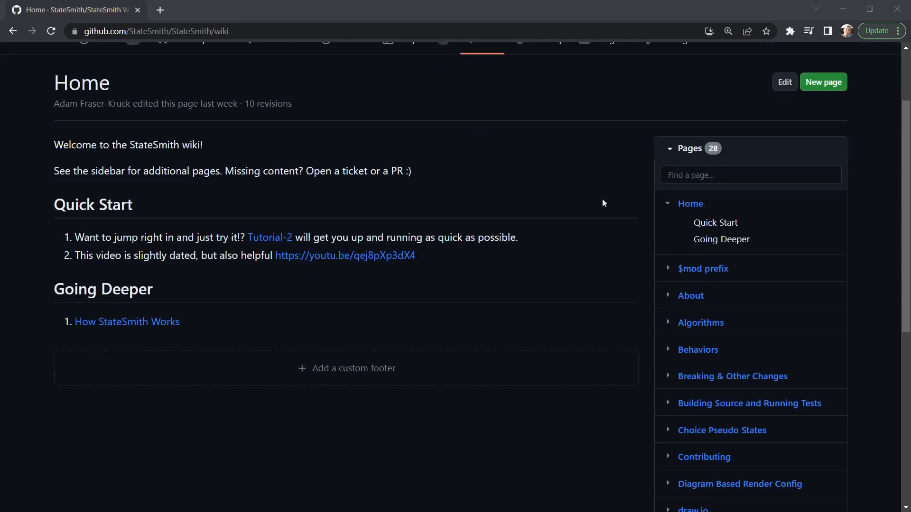
left_click(707, 316)
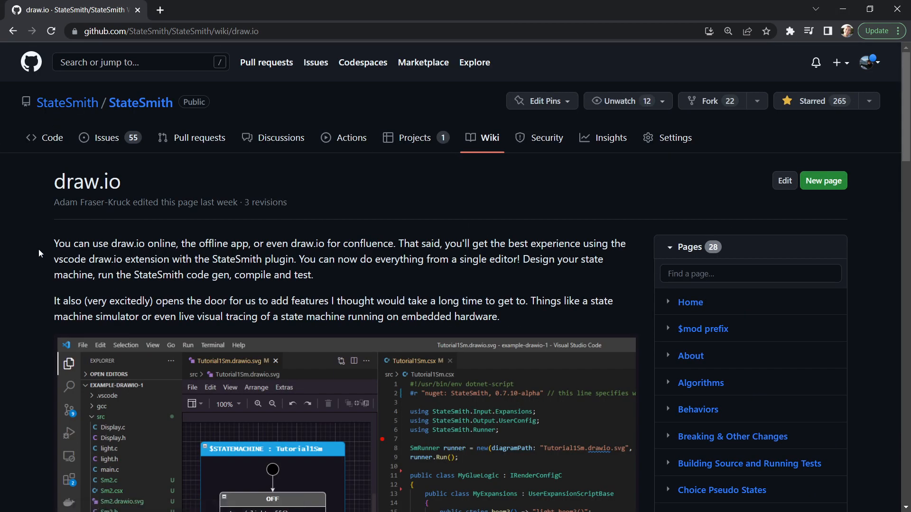
scroll(38, 249, "down", 6)
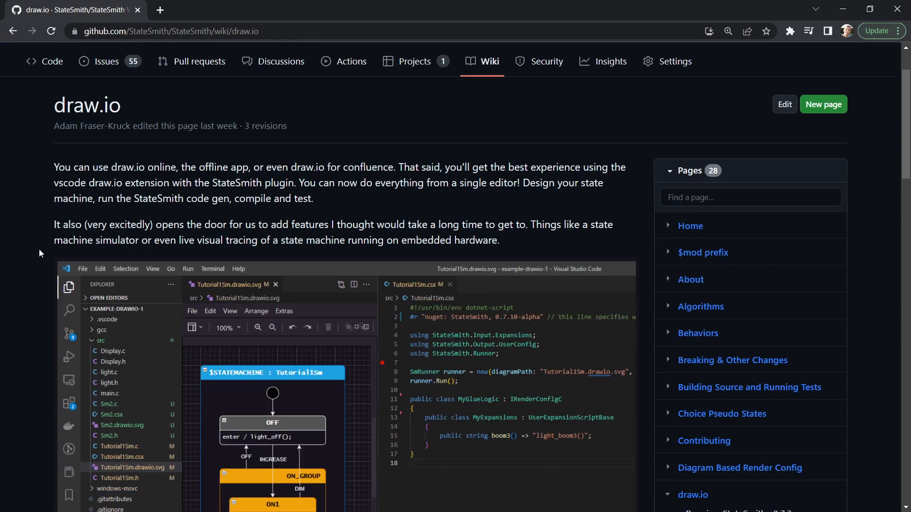
scroll(38, 249, "down", 14)
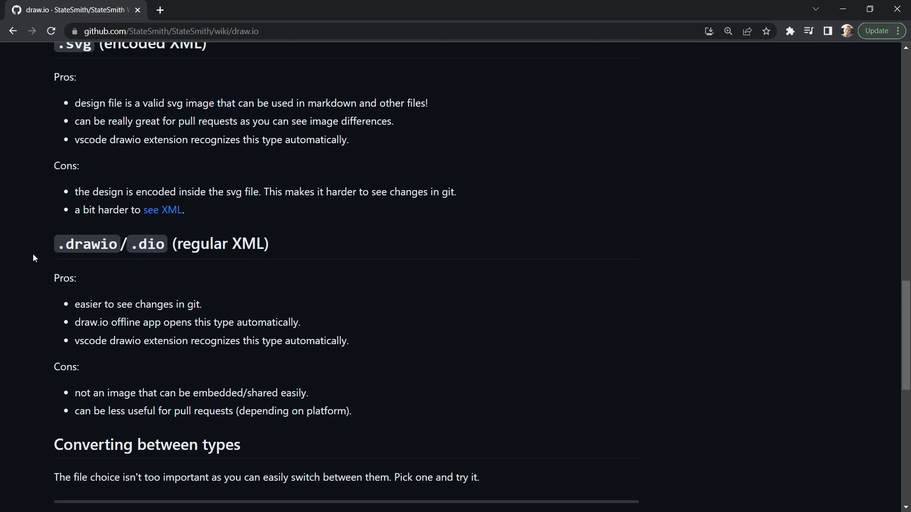
scroll(33, 256, "down", 4)
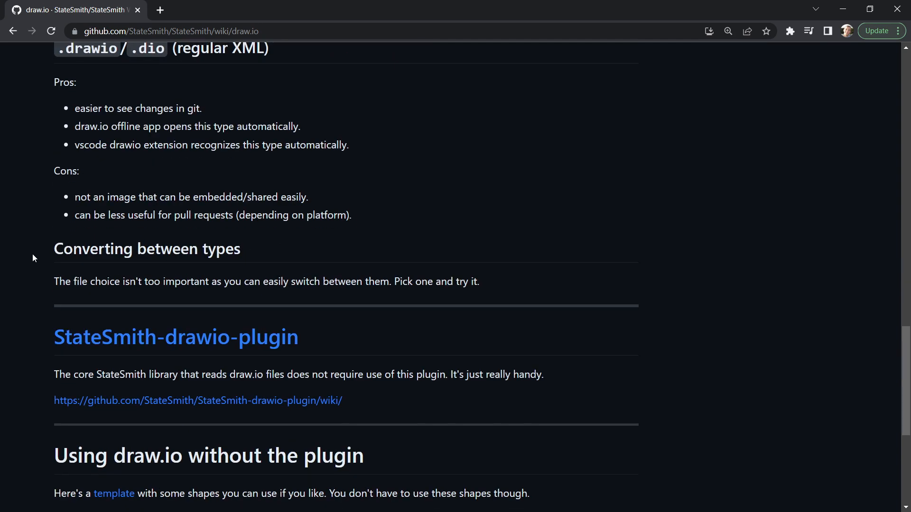
scroll(32, 256, "up", 8)
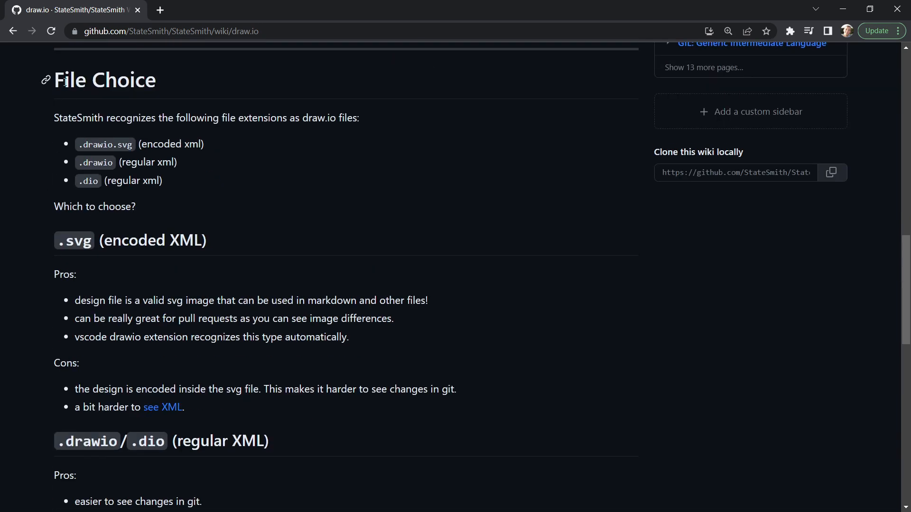
left_click_drag(65, 82, 142, 82)
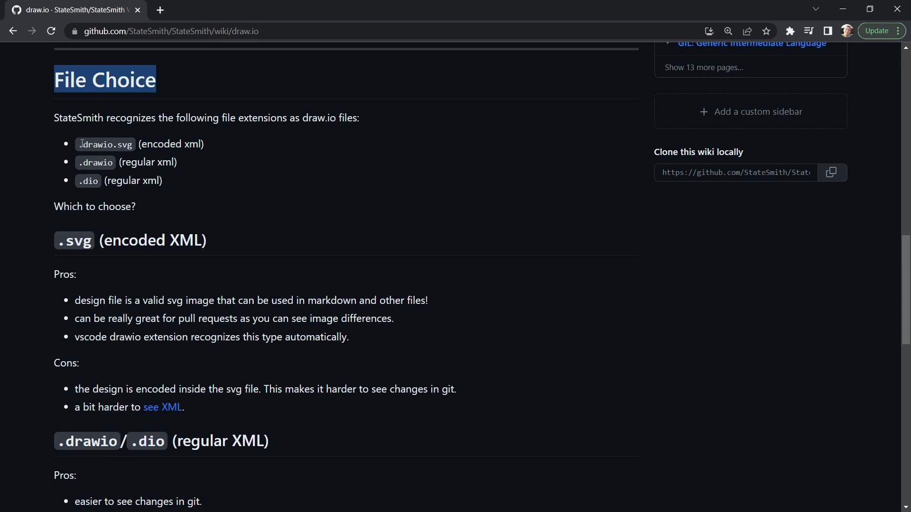
left_click_drag(81, 144, 126, 145)
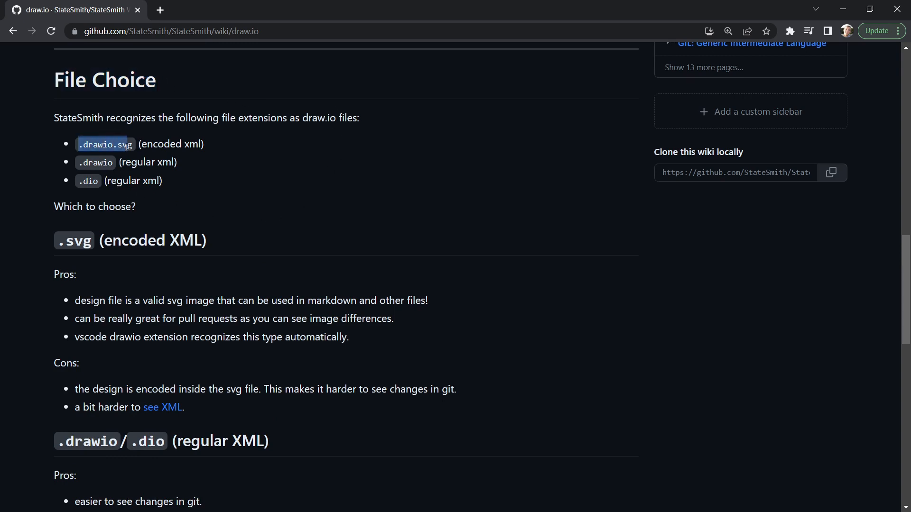
double_click(104, 162)
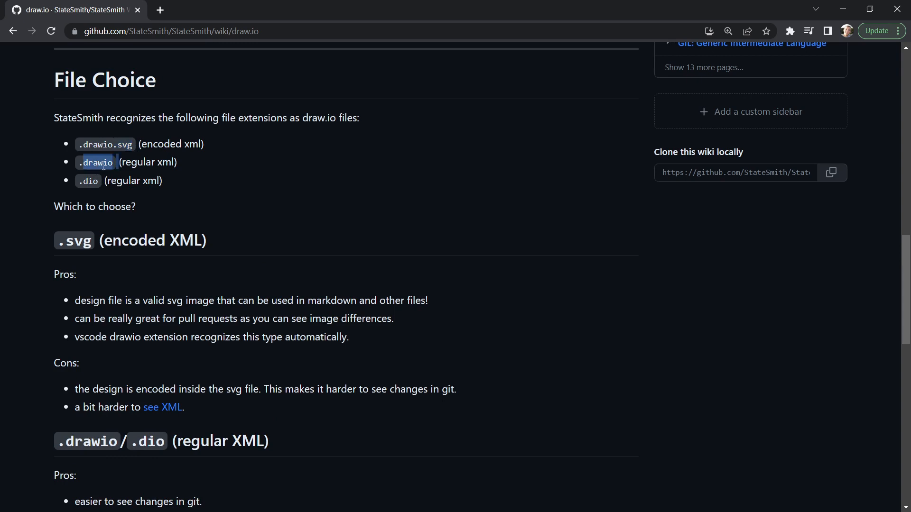
left_click(293, 190)
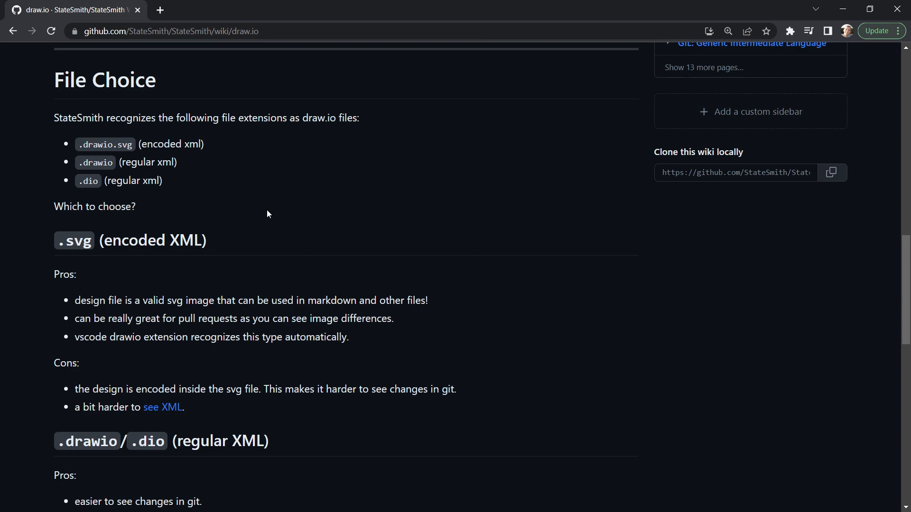
Step: Go to the StateSmith-drawio-plugin wiki and follow its release download instructions to the plugin's releases page
scroll(53, 224, "down", 10)
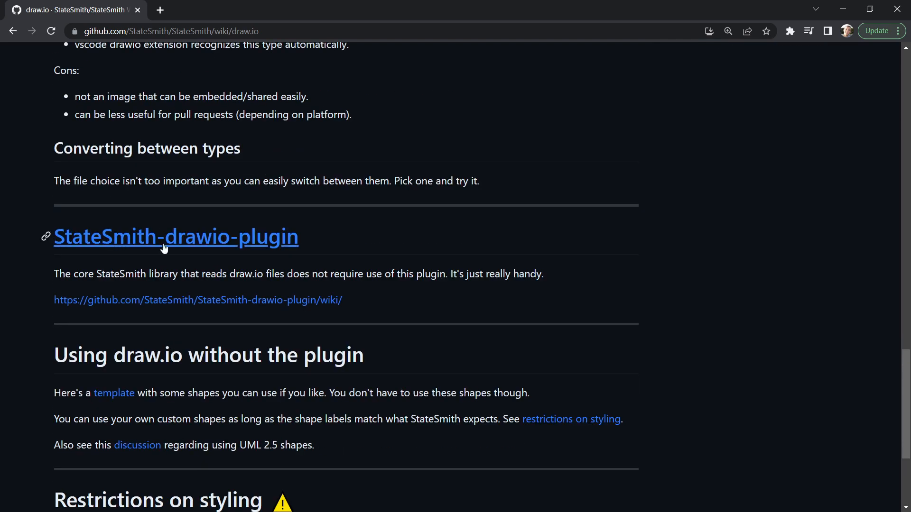
left_click(195, 244)
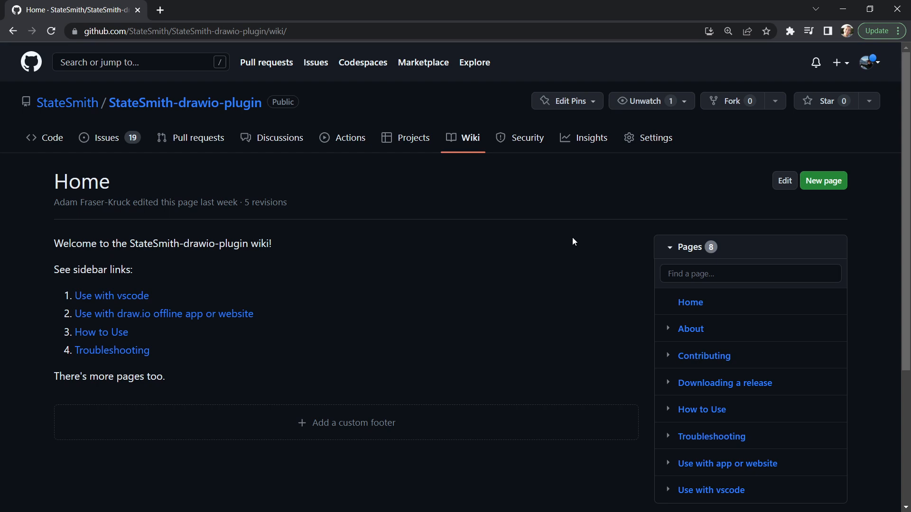
left_click(741, 386)
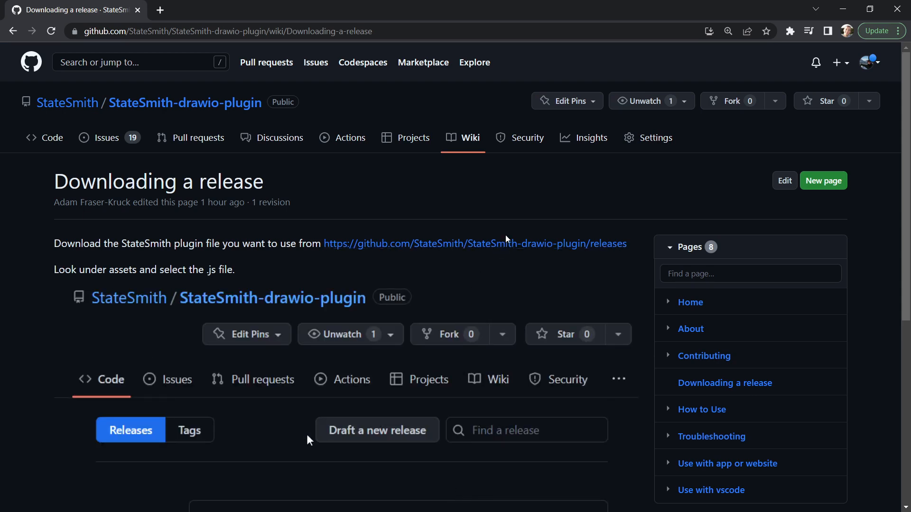
left_click(453, 245)
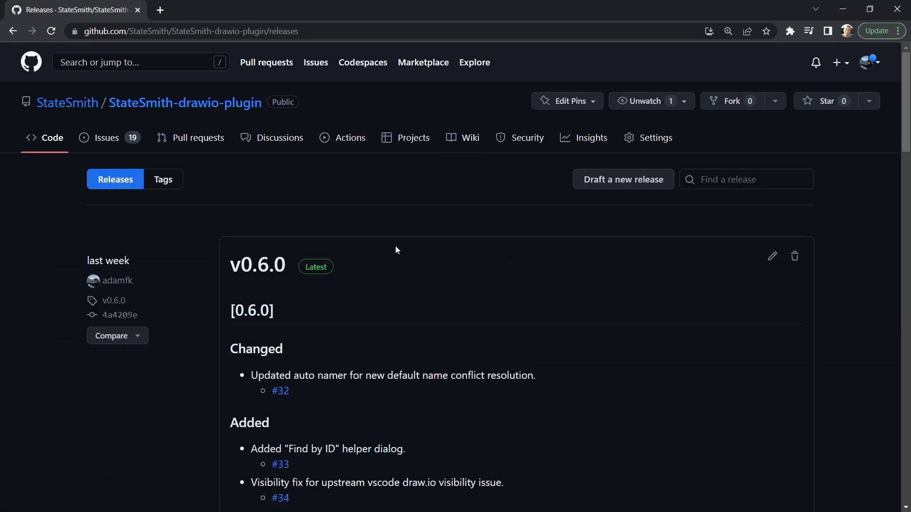
Step: Download StateSmith-drawio-plugin-v0.6.0.js from the assets of the v0.6.0 release
scroll(395, 248, "down", 4)
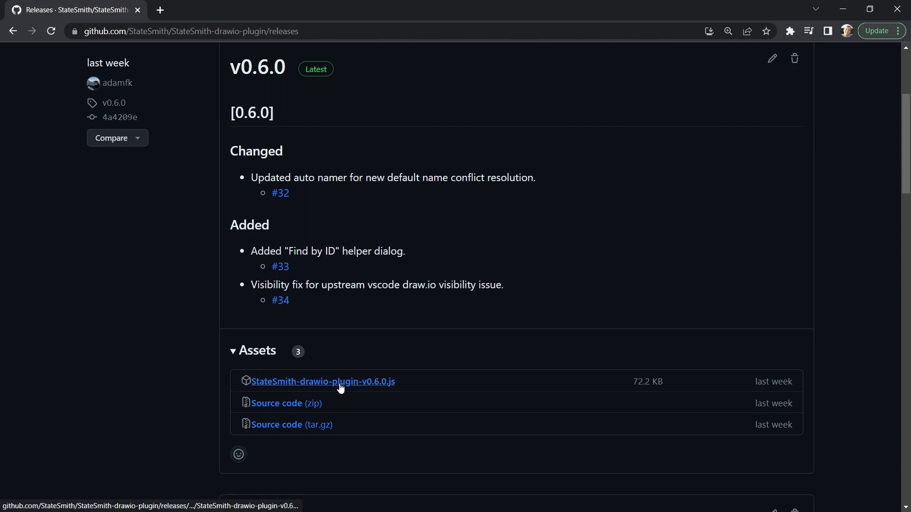
left_click(232, 352)
left_click(234, 355)
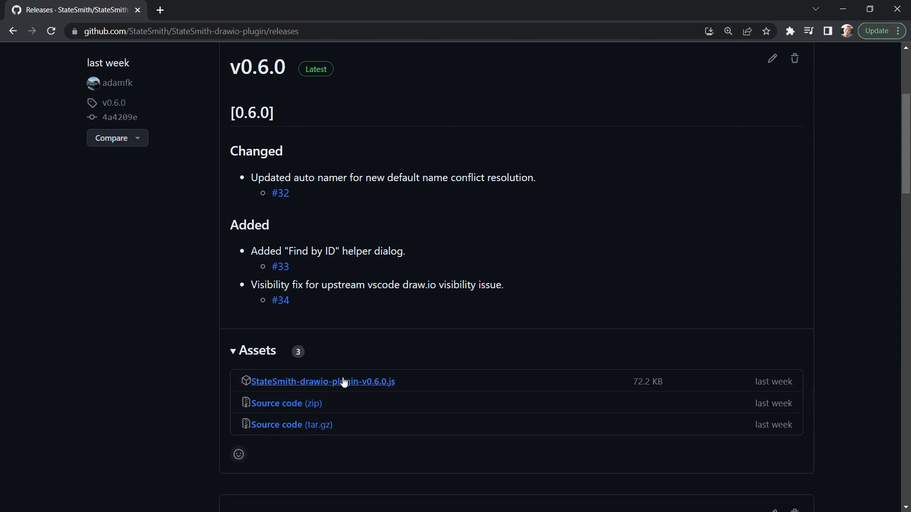
left_click(345, 382)
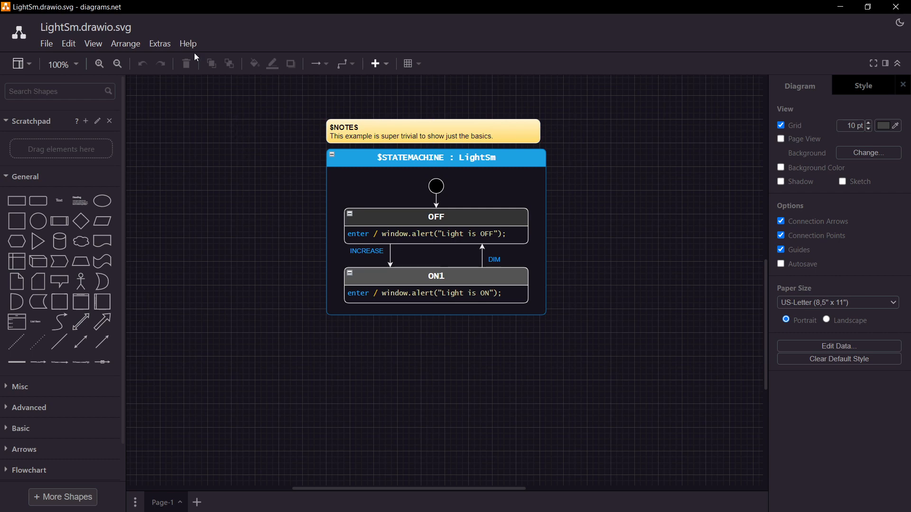
Step: Switch back to draw.io with the LightSm diagram, open its Developer Tools and show the page's elements
left_click(185, 44)
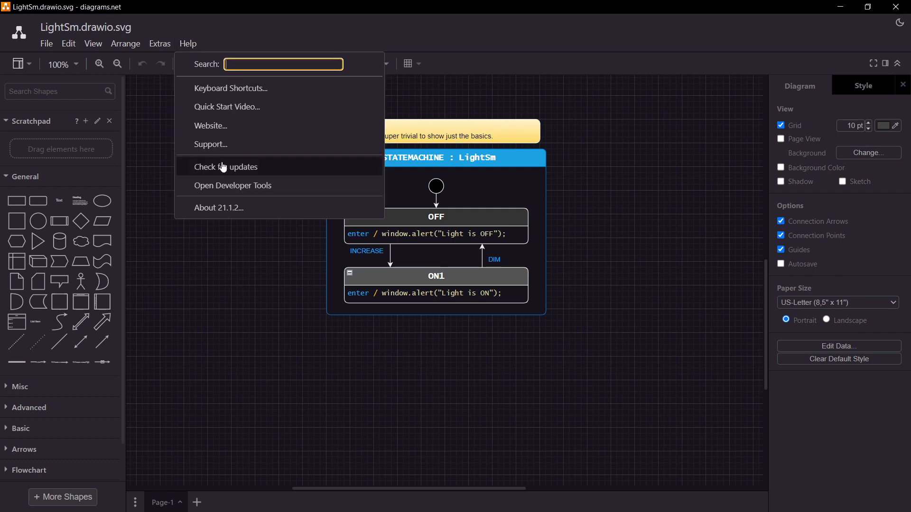
left_click(255, 187)
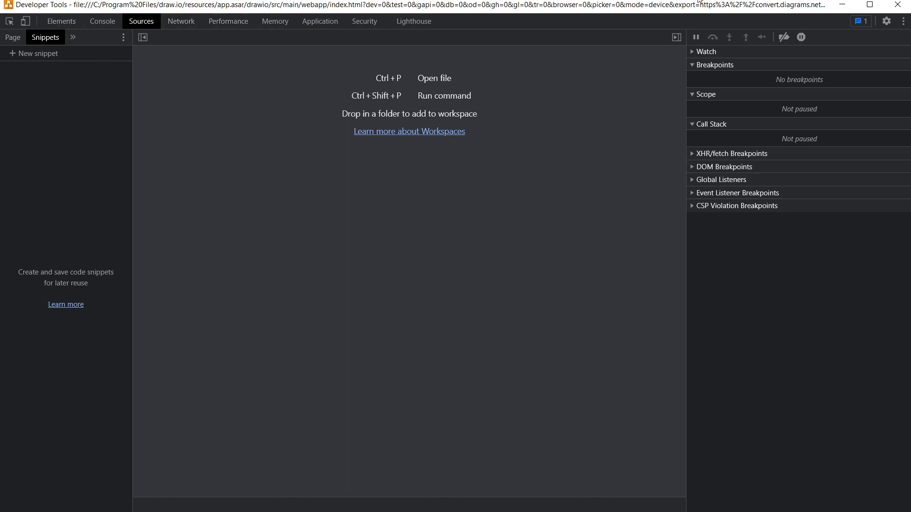
left_click(62, 23)
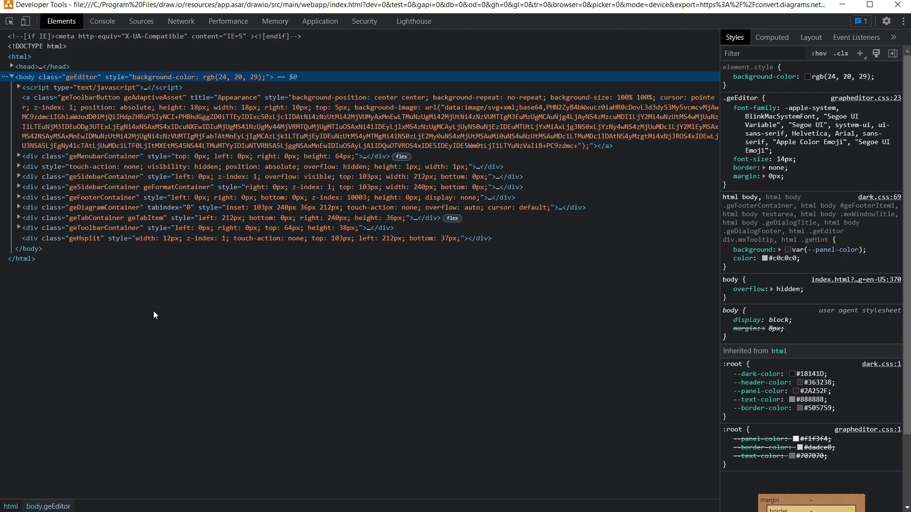
Step: Create a new empty script snippet among the Developer Tools sources
left_click(141, 23)
left_click(10, 37)
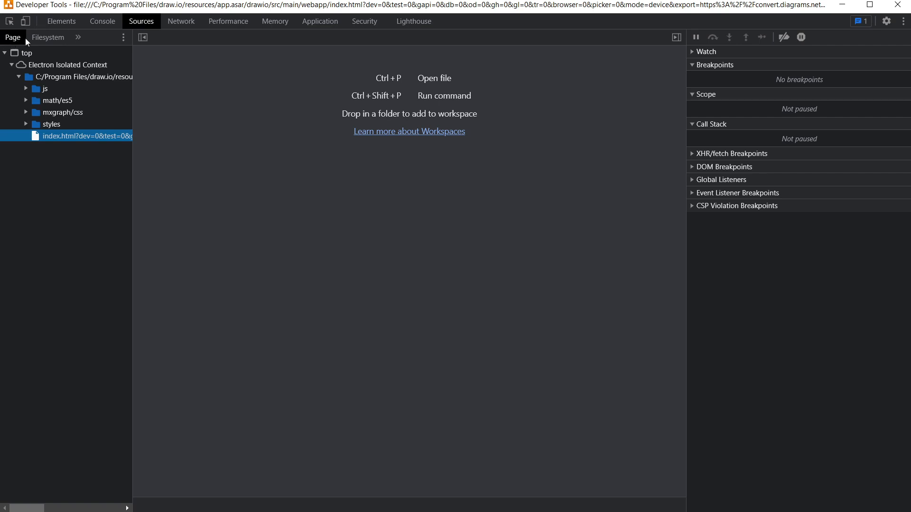
left_click(81, 40)
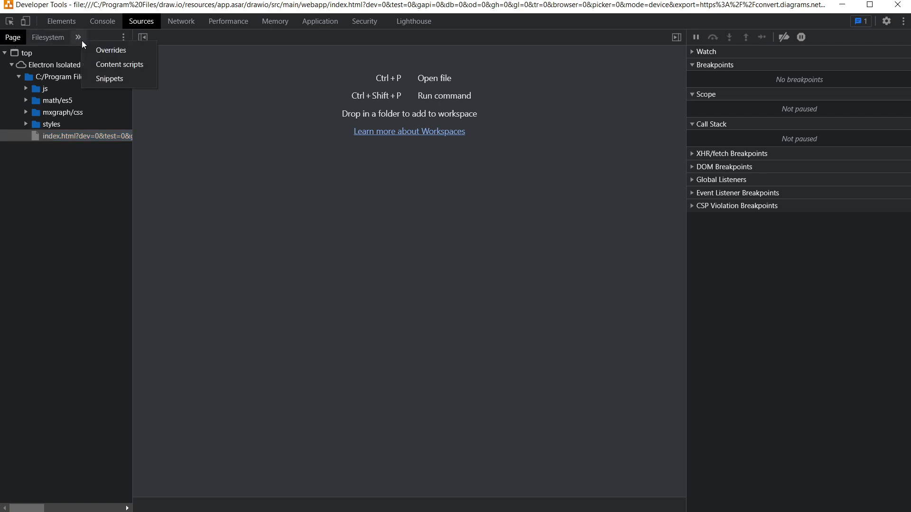
left_click(114, 79)
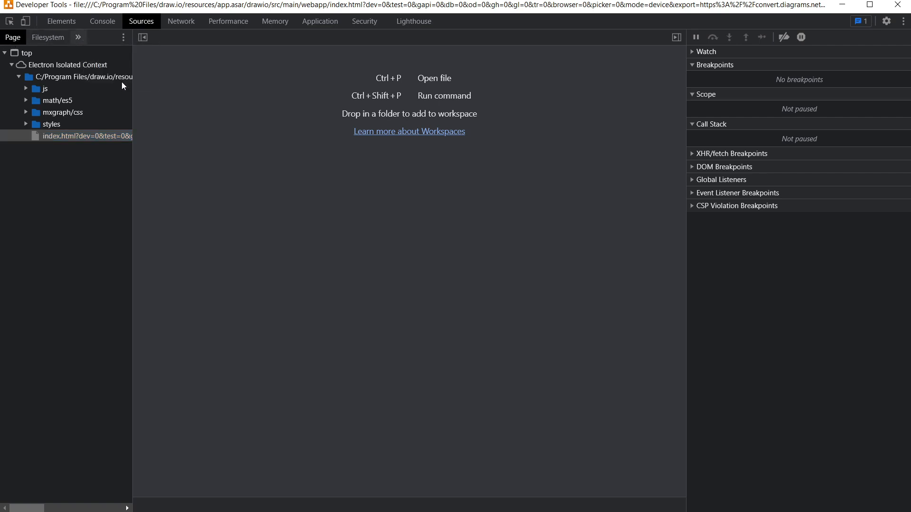
left_click(39, 52)
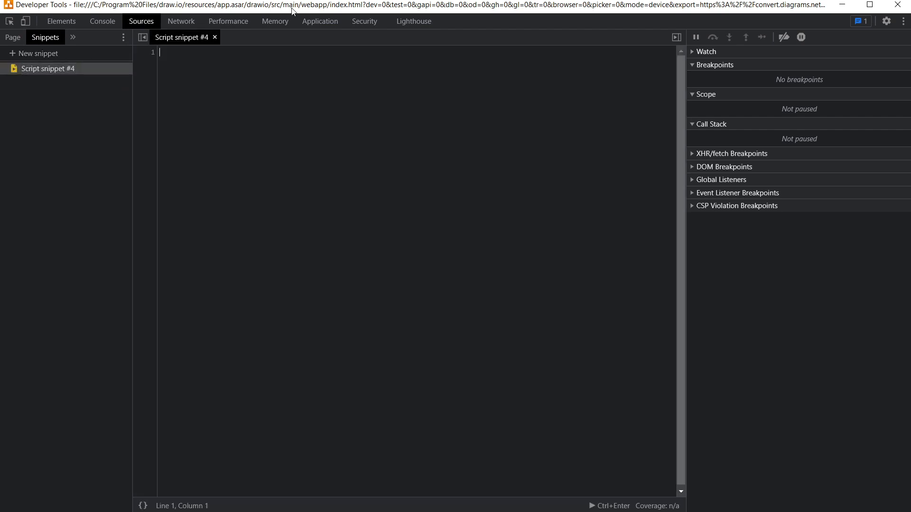
Step: Switch to Notepad++ and copy the entire source code of StateSmith-drawio-plugin-v0.6.0.js
key("alt+Tab")
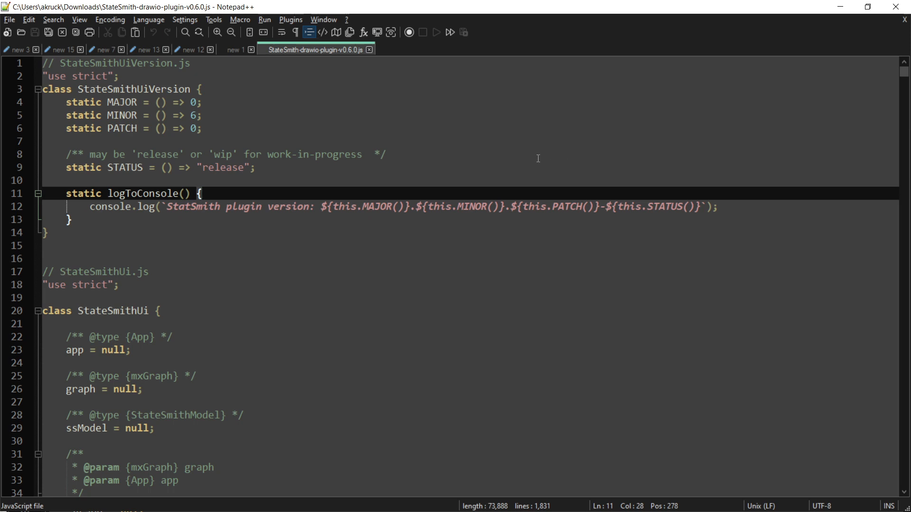
left_click(459, 155)
left_click(309, 123)
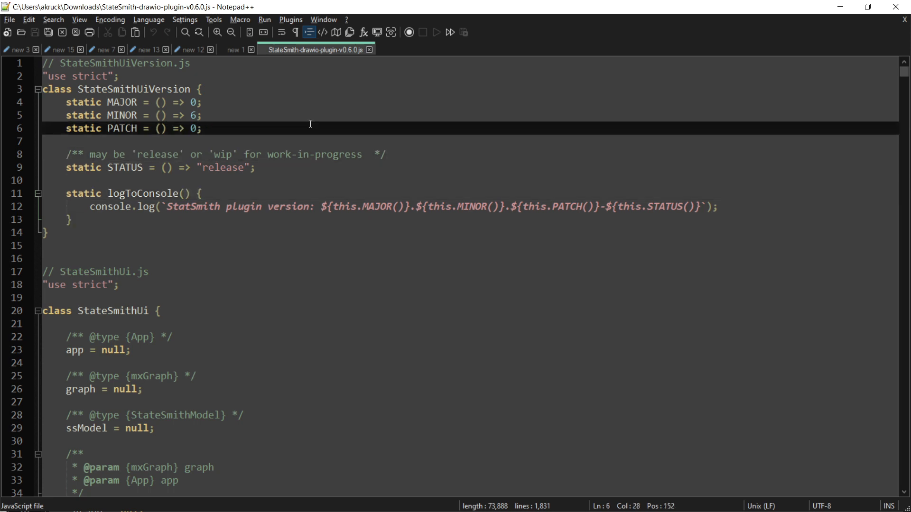
key("ctrl+a")
key("ctrl+c")
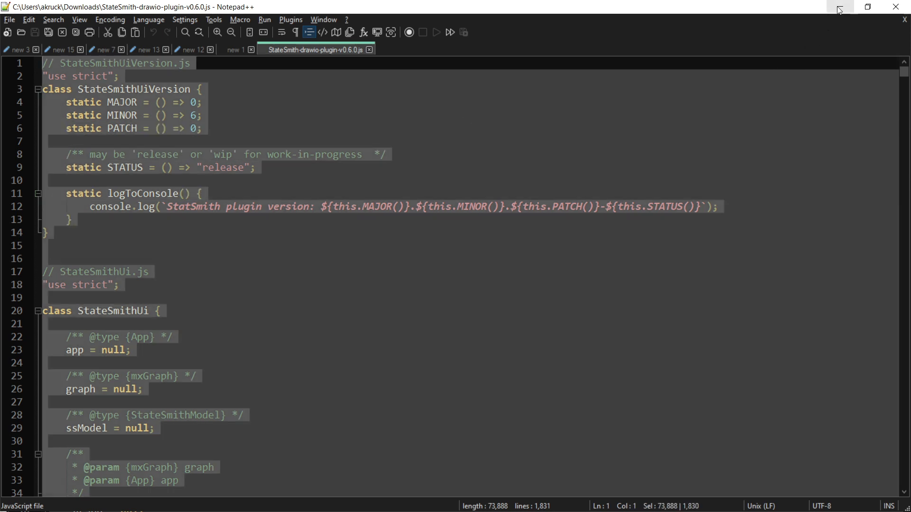
Step: Switch back to Developer Tools, paste the copied plugin code into the new snippet and save it
key("alt+Tab")
key("ctrl+v")
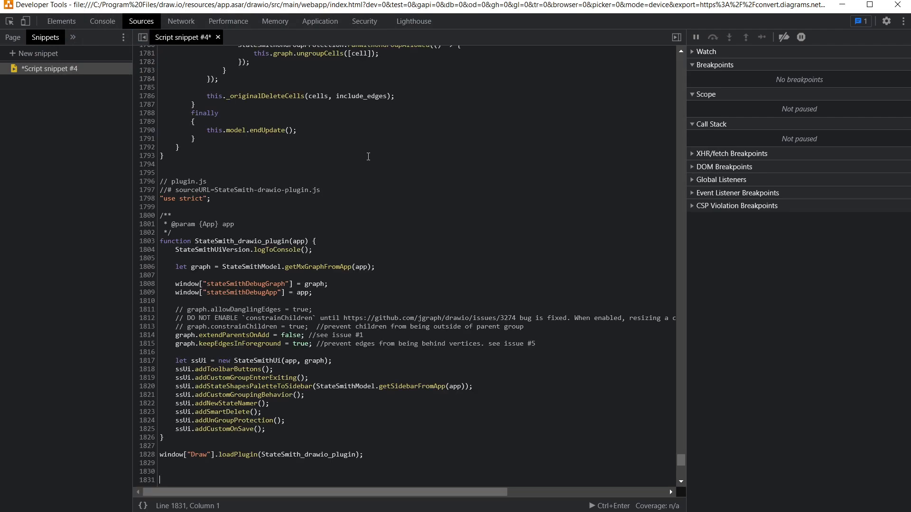
key("ctrl+Home")
key("ctrl+s")
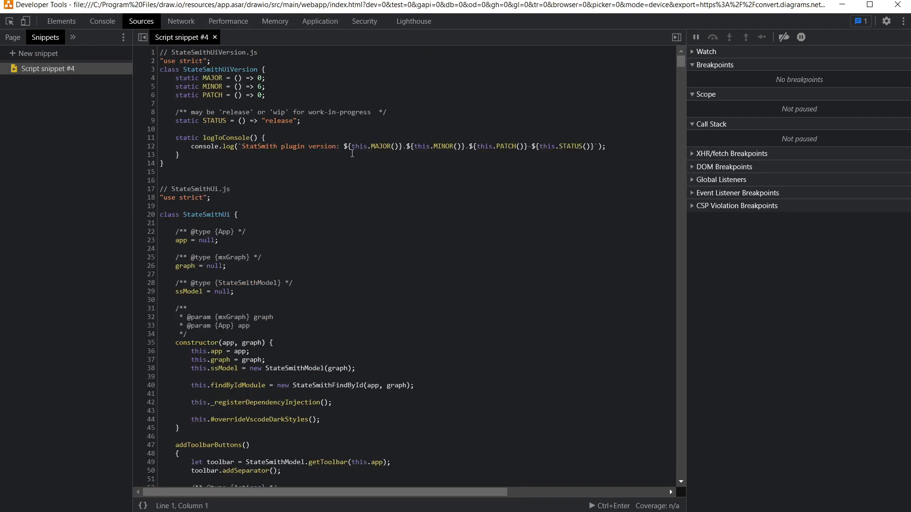
Step: Rename the script snippet as StateSmith-v0.6.0
right_click(58, 71)
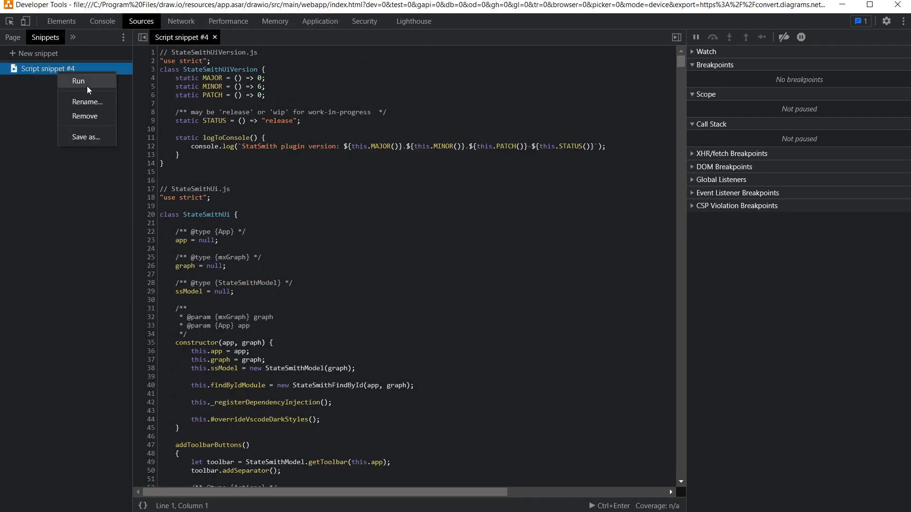
left_click(88, 102)
type("STate")
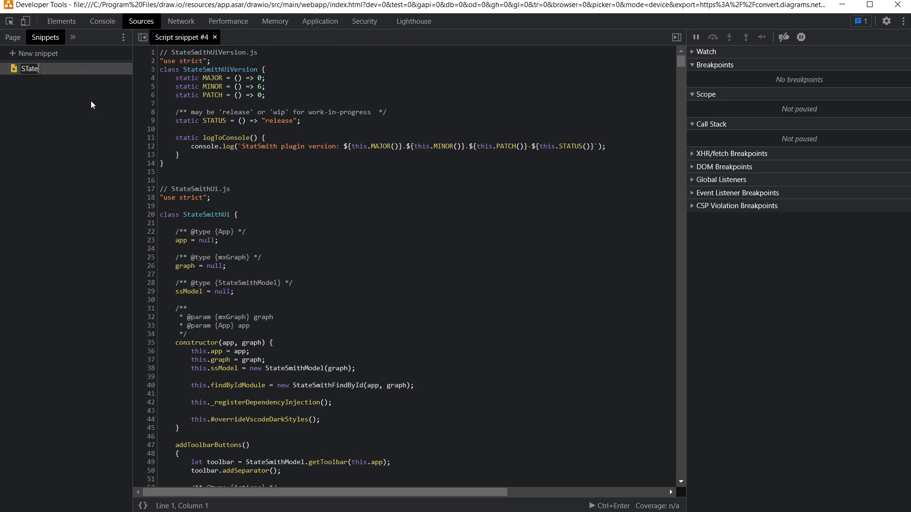
type("Smith-v.6.")
key("BackSpace")
key("BackSpace")
type("0.6.0")
key("Return")
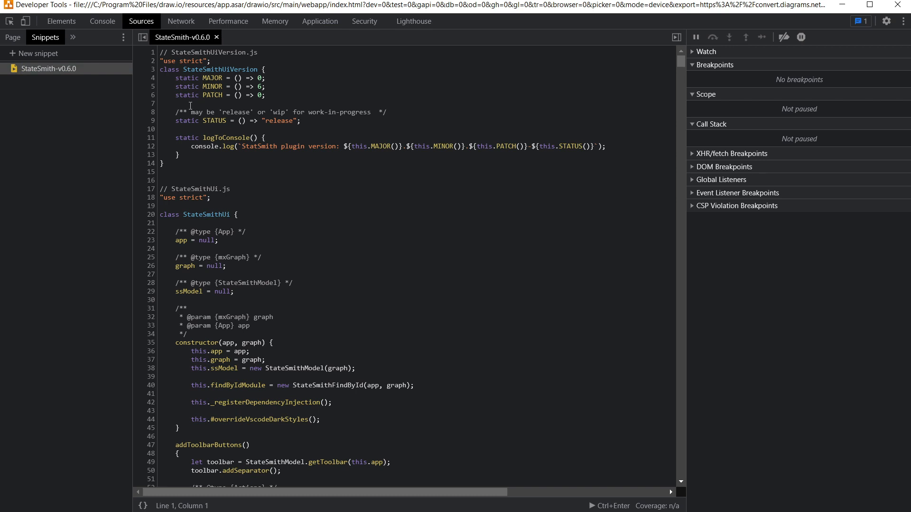
Step: Run the StateSmith-v0.6.0 snippet, review the plugin messages in the console and close Developer Tools
right_click(80, 69)
left_click(86, 77)
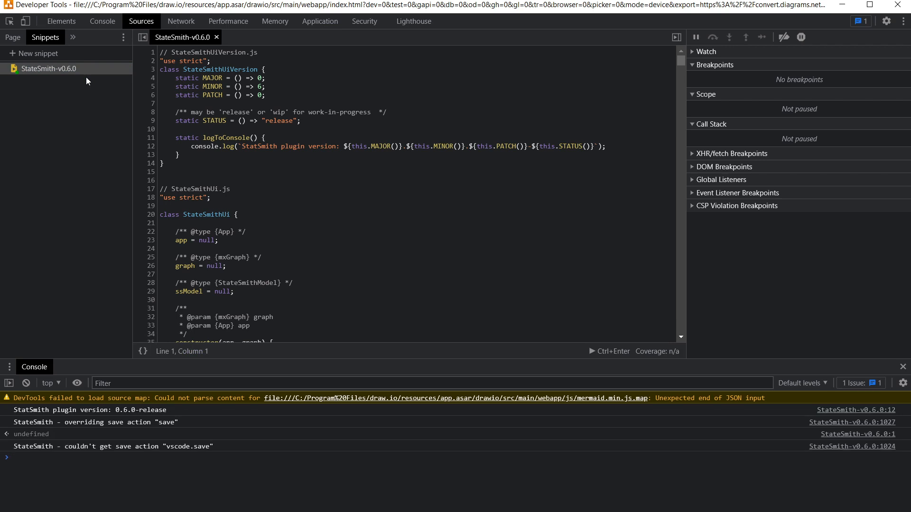
double_click(24, 410)
left_click_drag(24, 410, 217, 446)
left_click(217, 445)
double_click(67, 445)
left_click_drag(68, 445, 178, 448)
left_click(225, 464)
left_click(897, 4)
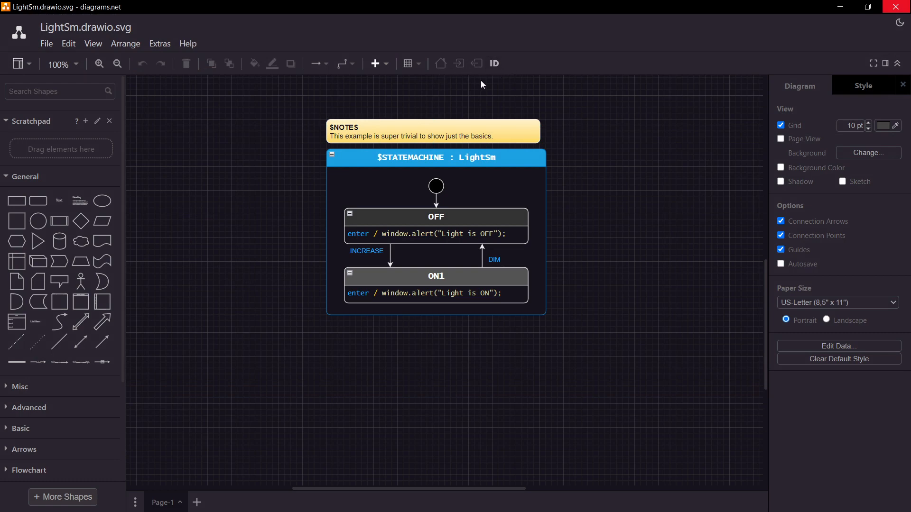
Step: Collapse the General shapes to reveal the StateSmith shapes, and search the shape library for "ss"
left_click(23, 178)
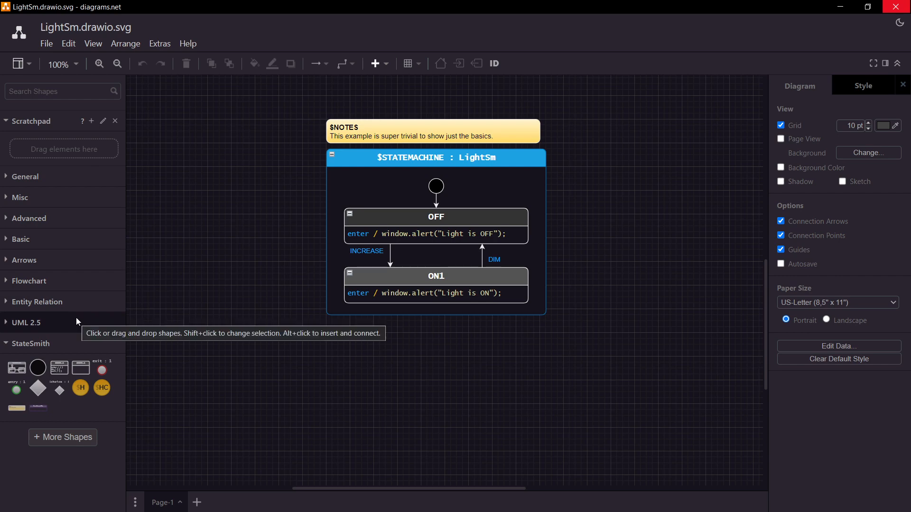
left_click(65, 91)
type("ss")
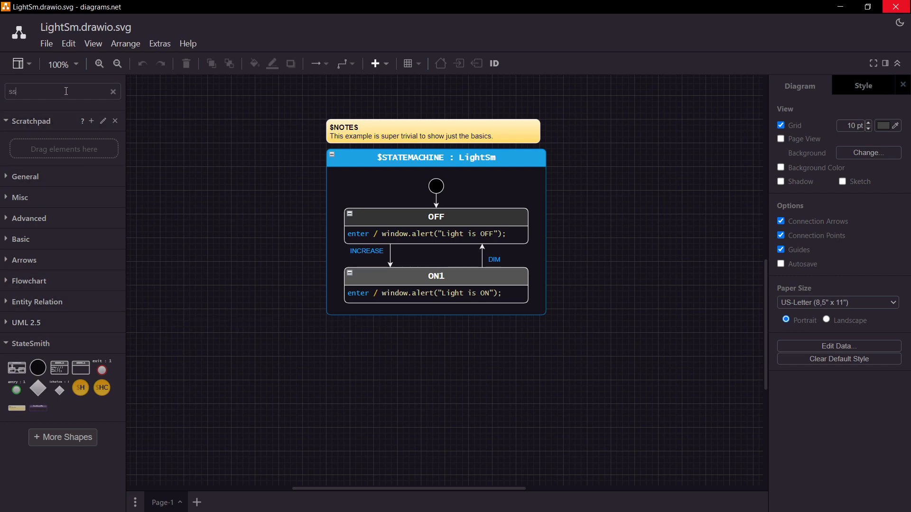
key("Return")
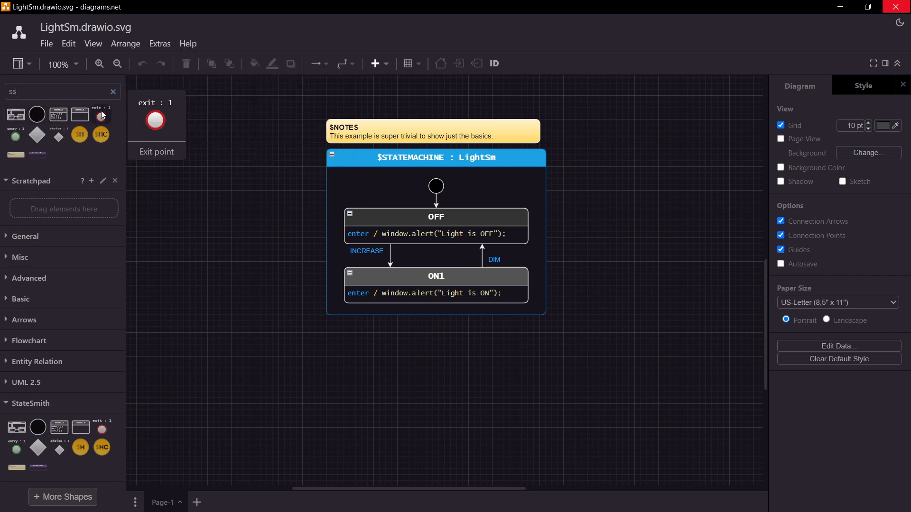
mouse_move(81, 138)
mouse_move(8, 136)
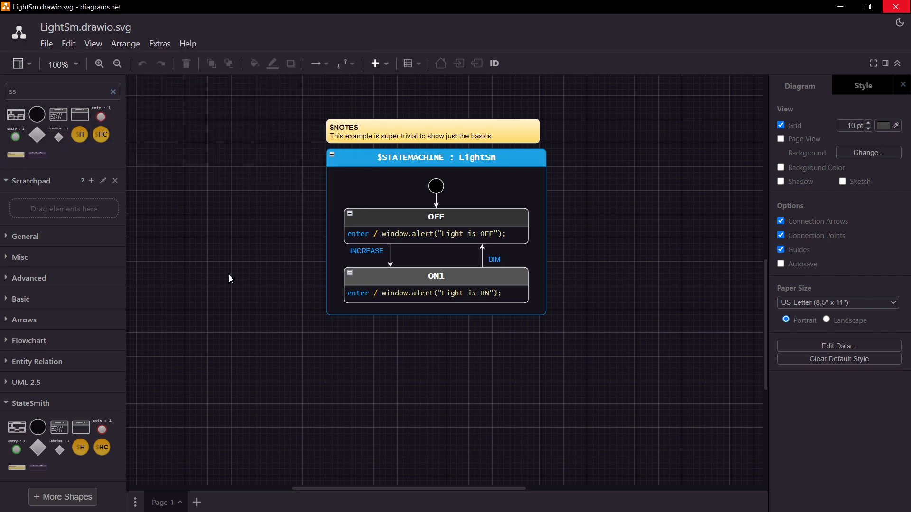
Step: Enter the LightSm state machine group and exit back to its parent level
left_click_drag(232, 275, 203, 333)
double_click(453, 246)
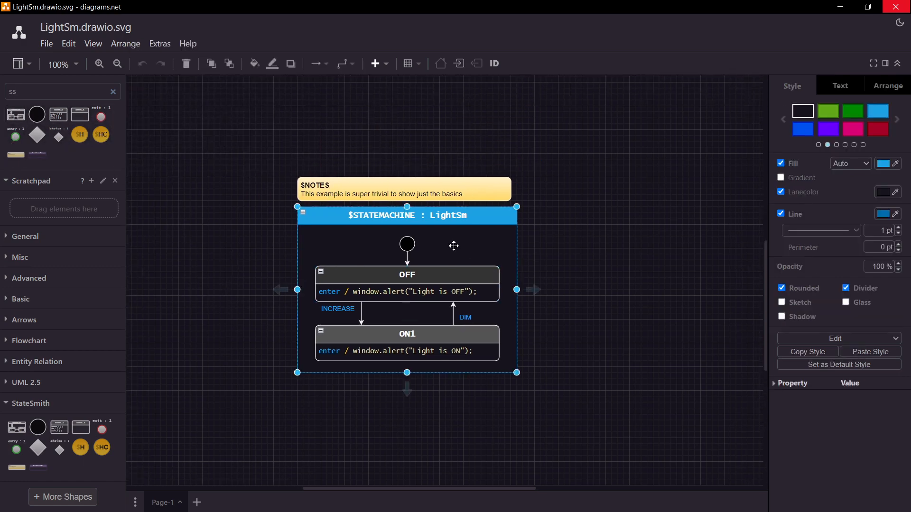
left_click(477, 63)
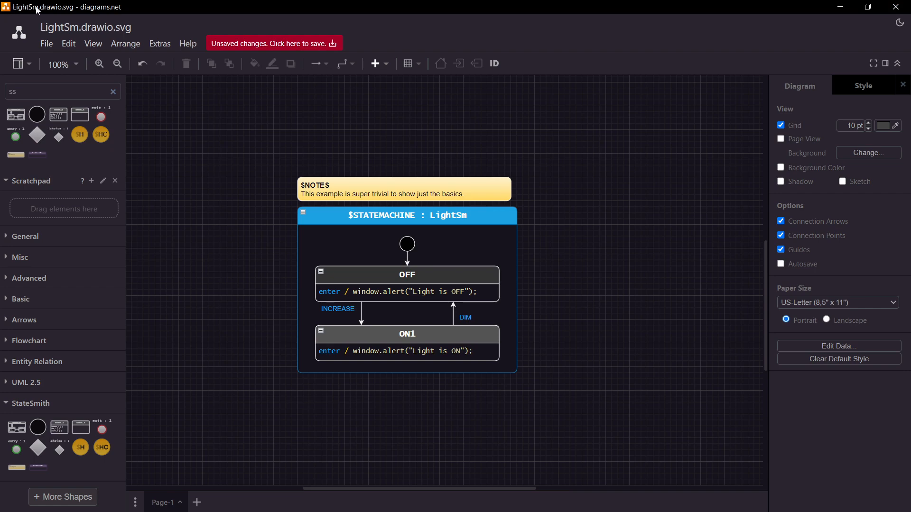
Step: Close the LightSm diagram, discarding its unsaved changes, and relaunch draw.io with a blank diagram
left_click(896, 7)
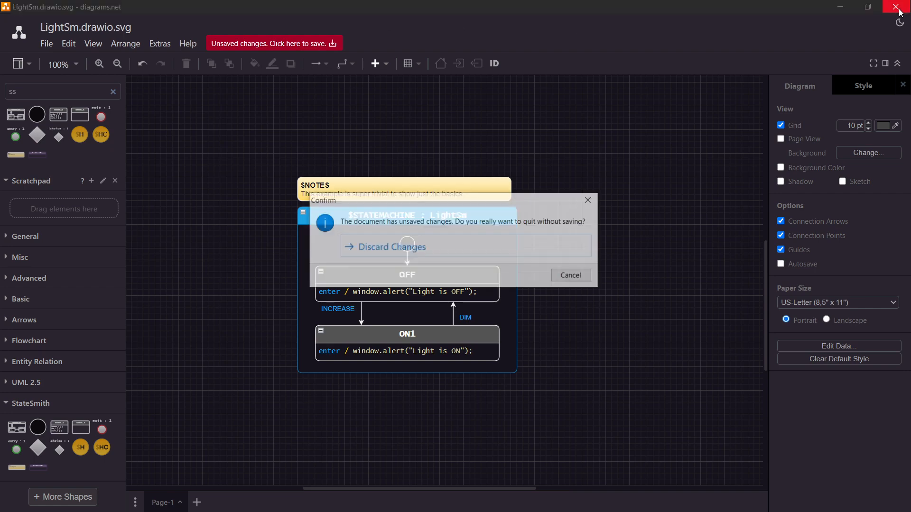
left_click(484, 255)
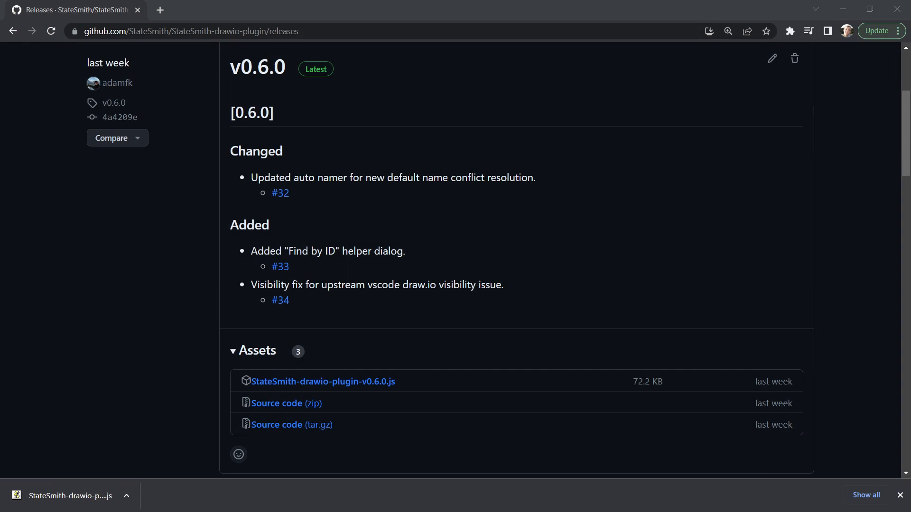
left_click_drag(910, 53, 492, 96)
double_click(491, 97)
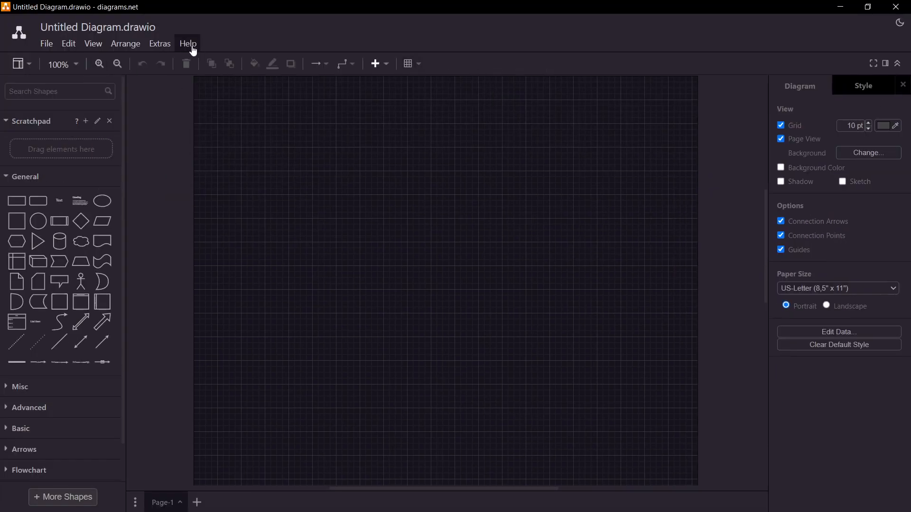
Step: Open Developer Tools for the blank diagram, run the StateSmith-v0.6.0 snippet and close Developer Tools
left_click(192, 47)
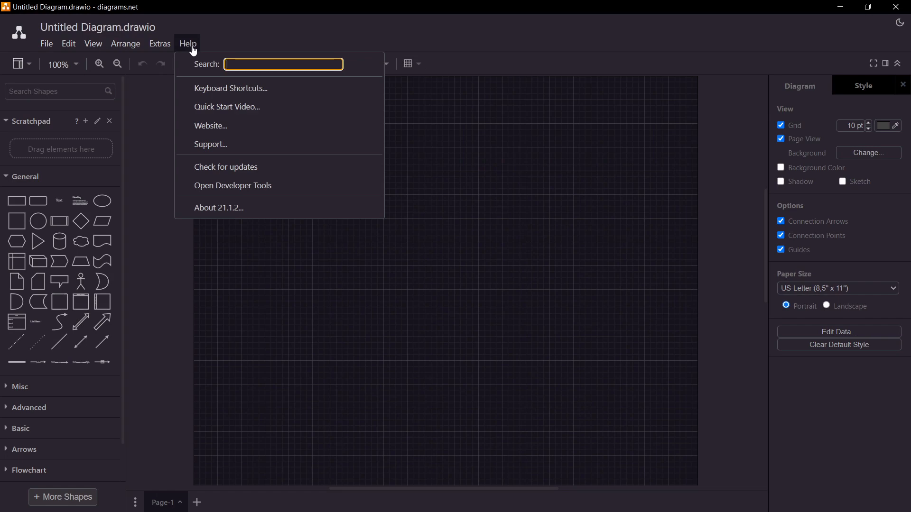
left_click(237, 186)
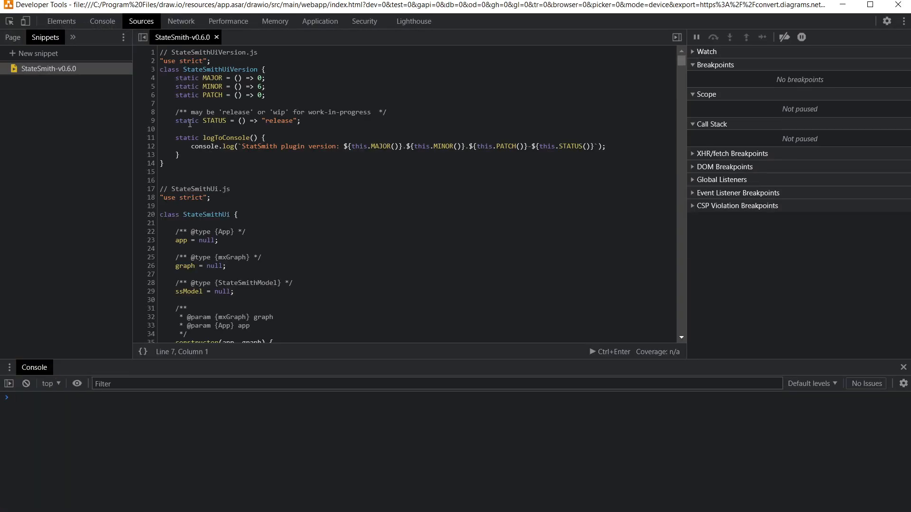
right_click(66, 70)
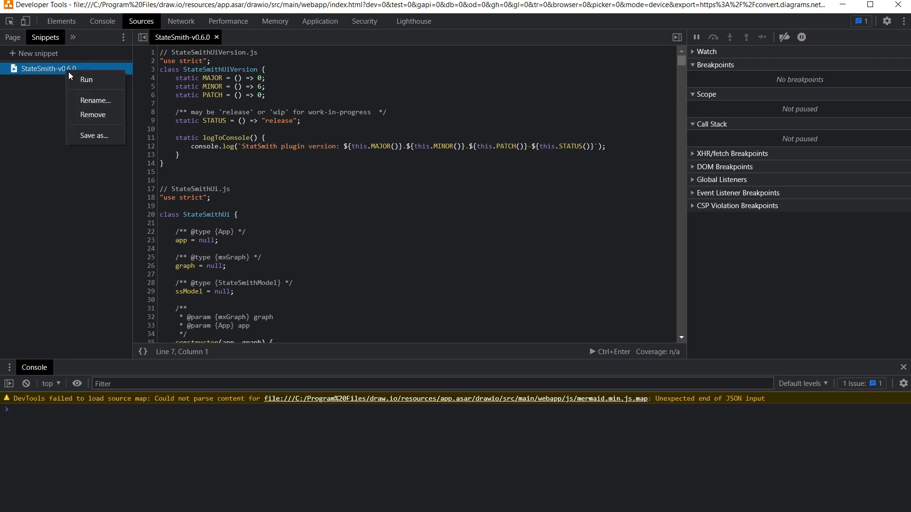
left_click(83, 78)
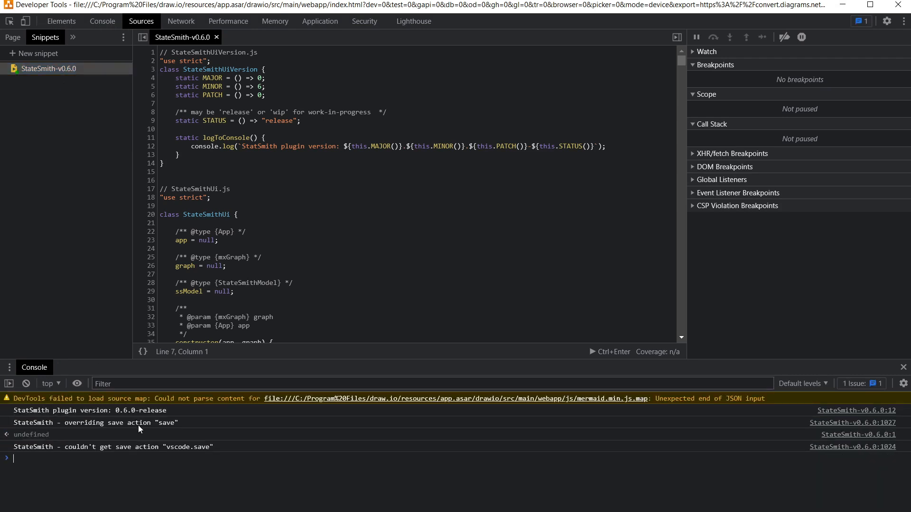
left_click(898, 6)
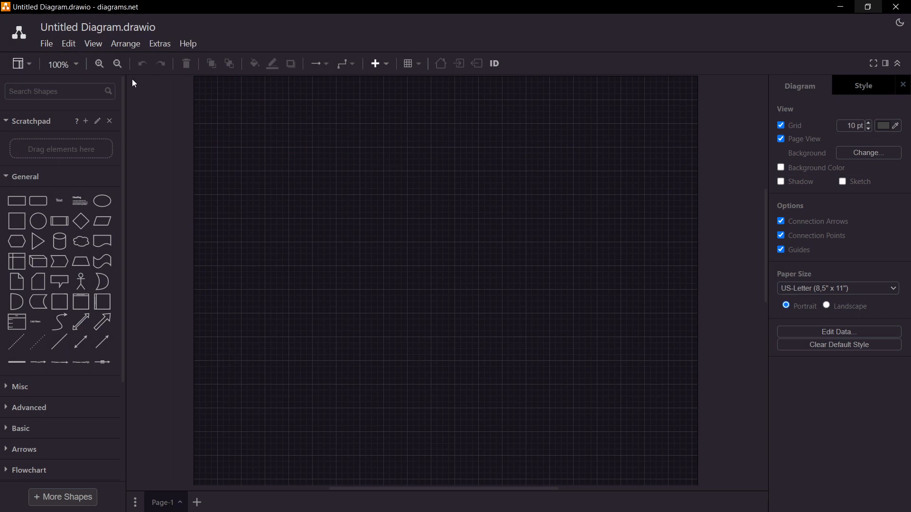
Step: Open the recent file LightSm.drawio.svg from the tutorial-2 lesson-1 folder
left_click(47, 43)
mouse_move(68, 100)
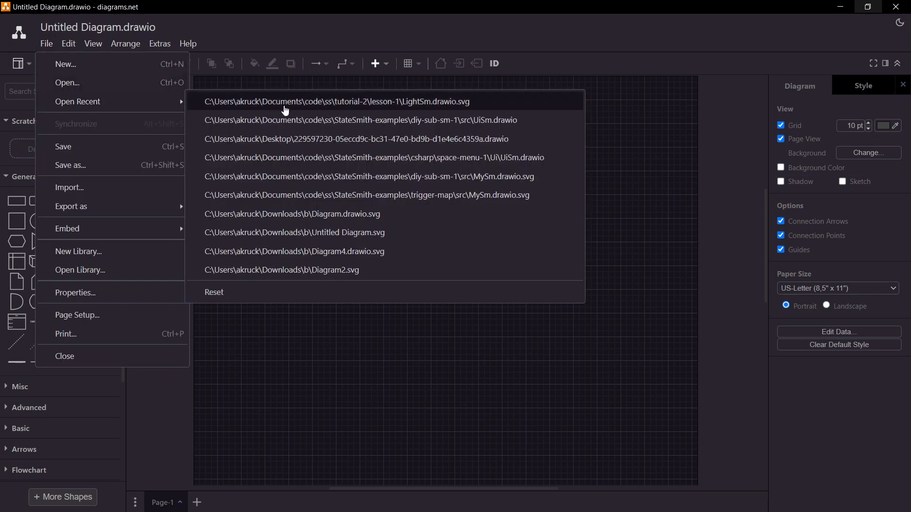
left_click(285, 101)
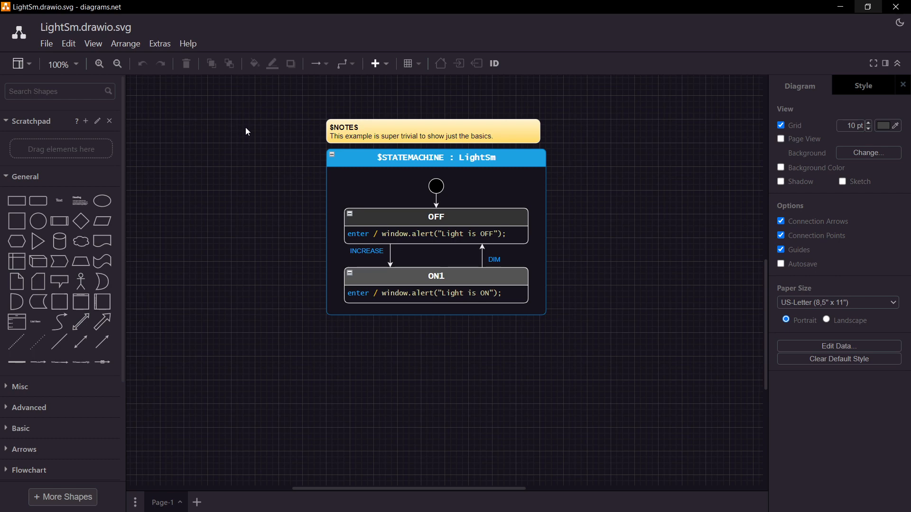
Step: Save a copy of the diagram as LightSm.drawio in the XML File (.drawio) format
left_click(46, 44)
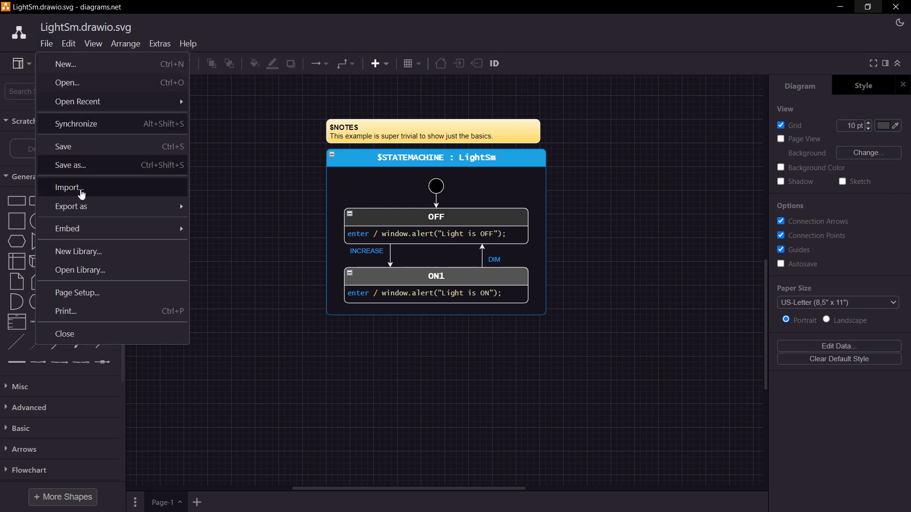
left_click(116, 169)
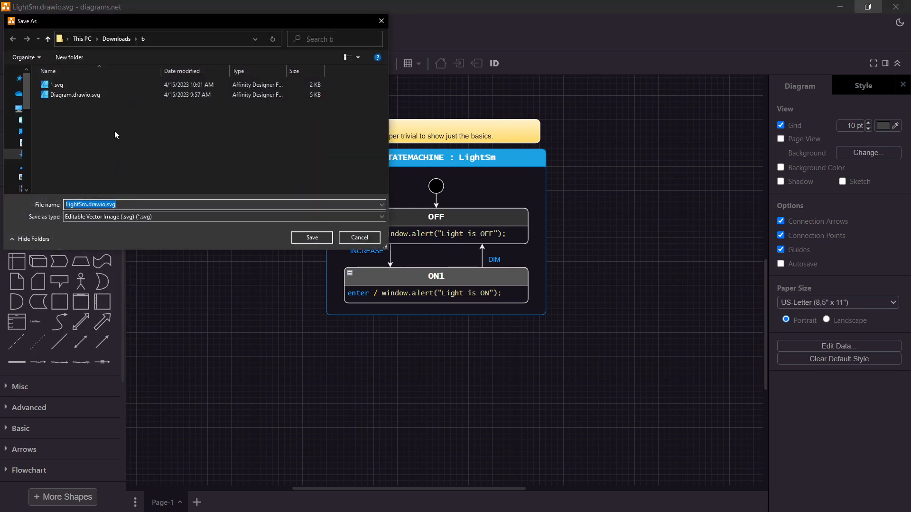
left_click(169, 216)
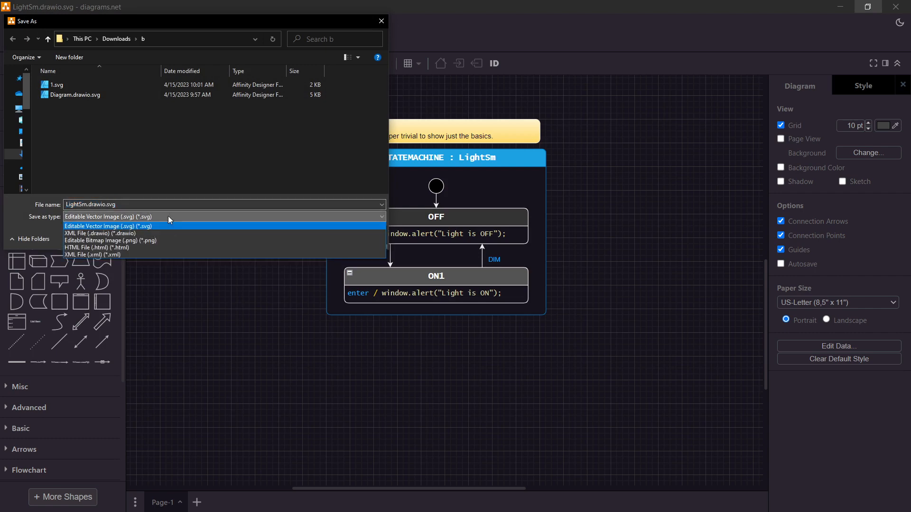
left_click(115, 233)
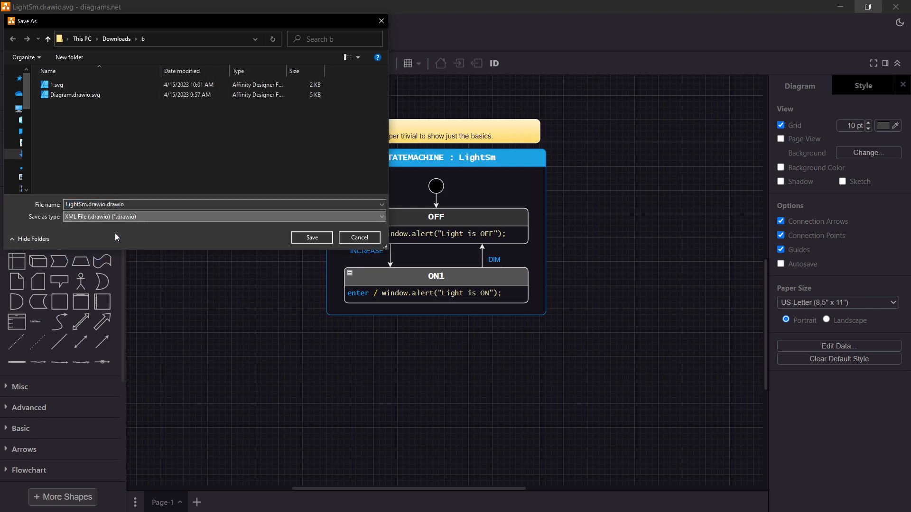
double_click(133, 207)
key("BackSpace")
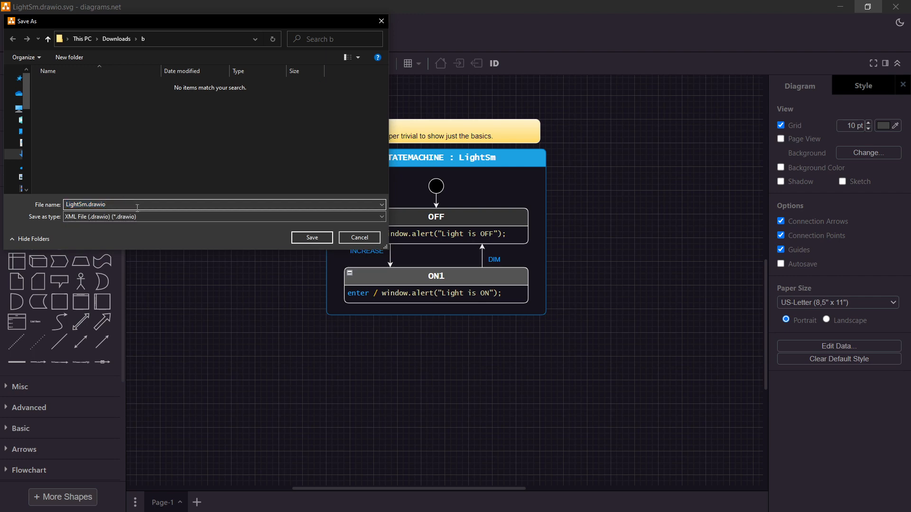
left_click(317, 237)
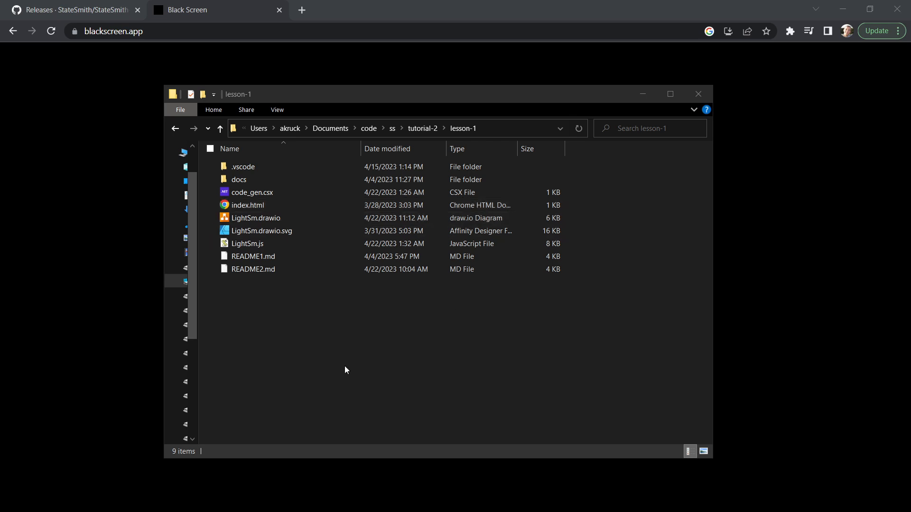
Step: Switch to File Explorer and open LightSm.drawio from the lesson-1 folder in draw.io
left_click(279, 347)
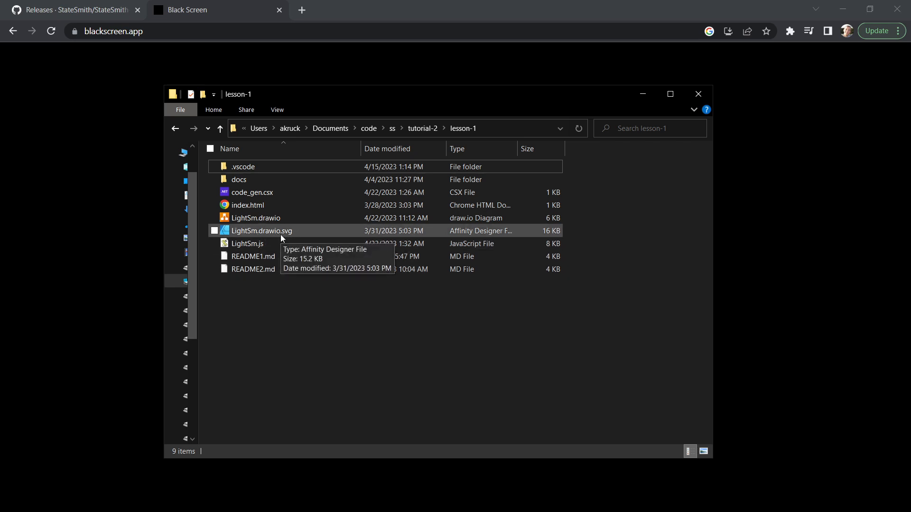
left_click(283, 221)
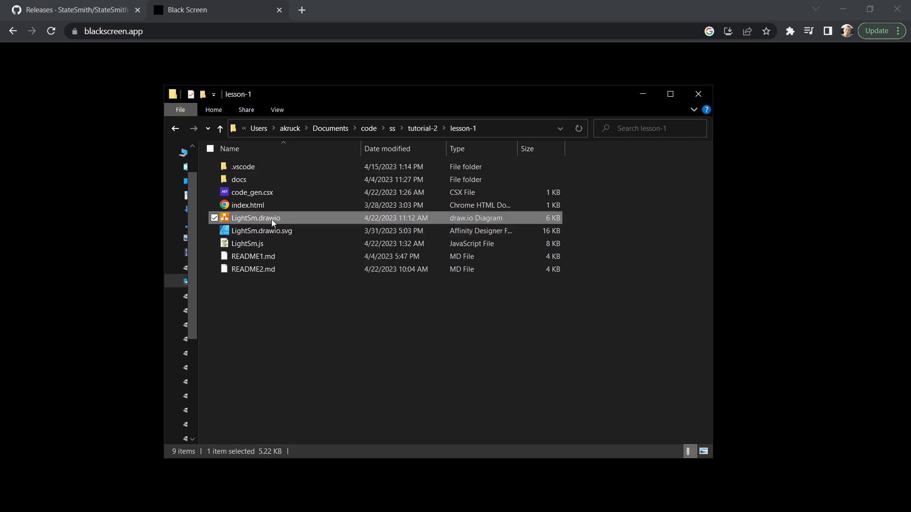
left_click(254, 315)
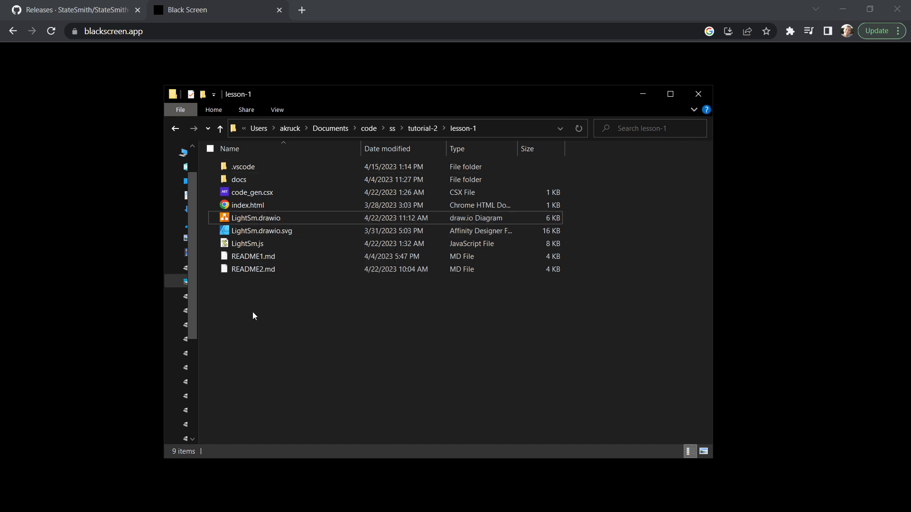
left_click(259, 220)
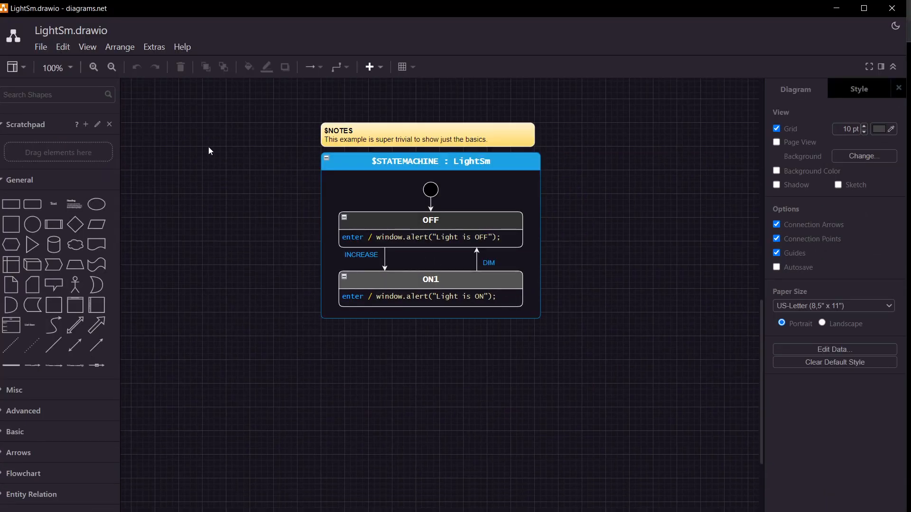
Step: Load the StateSmith plugin for LightSm.drawio by running the StateSmith-v0.6.0 snippet in Developer Tools, and return to the diagram
left_click(182, 48)
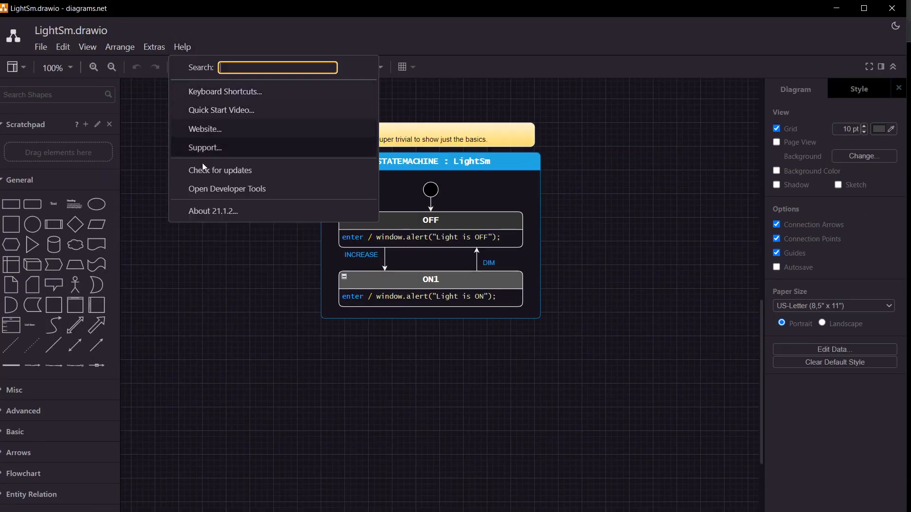
left_click(231, 190)
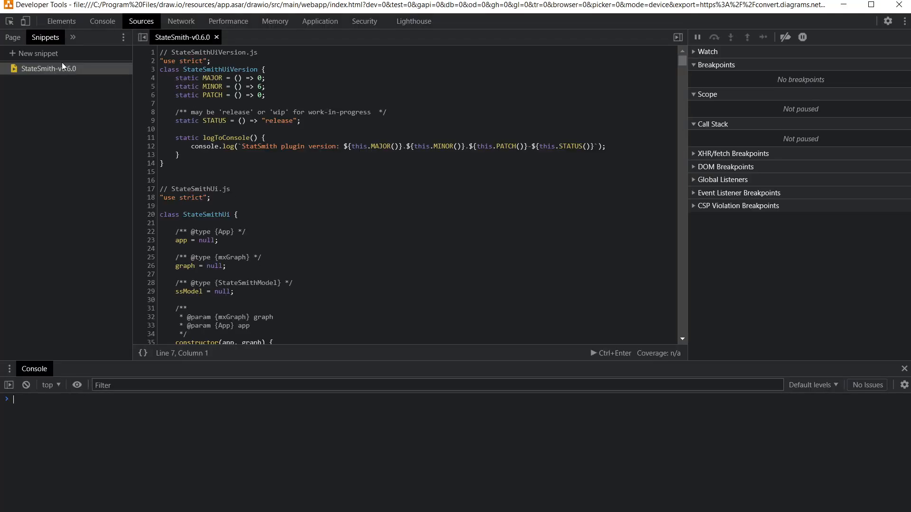
right_click(61, 68)
left_click(76, 75)
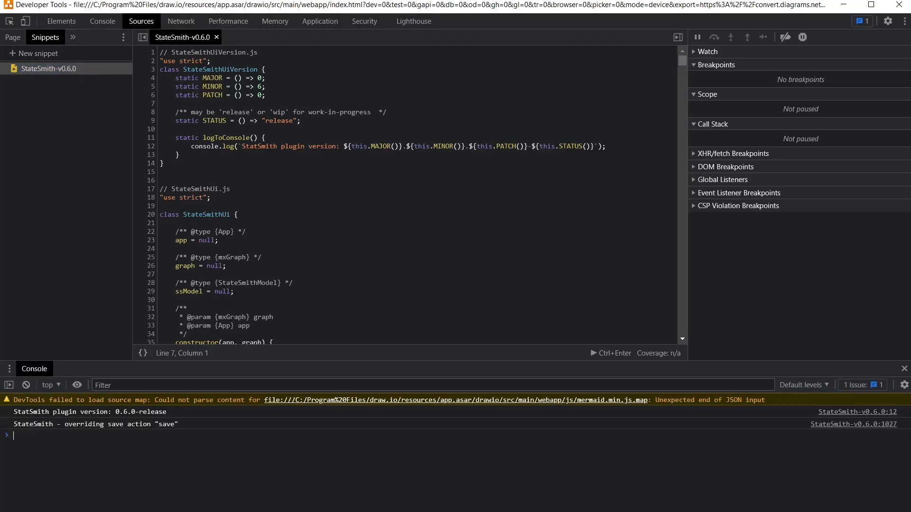
left_click(898, 6)
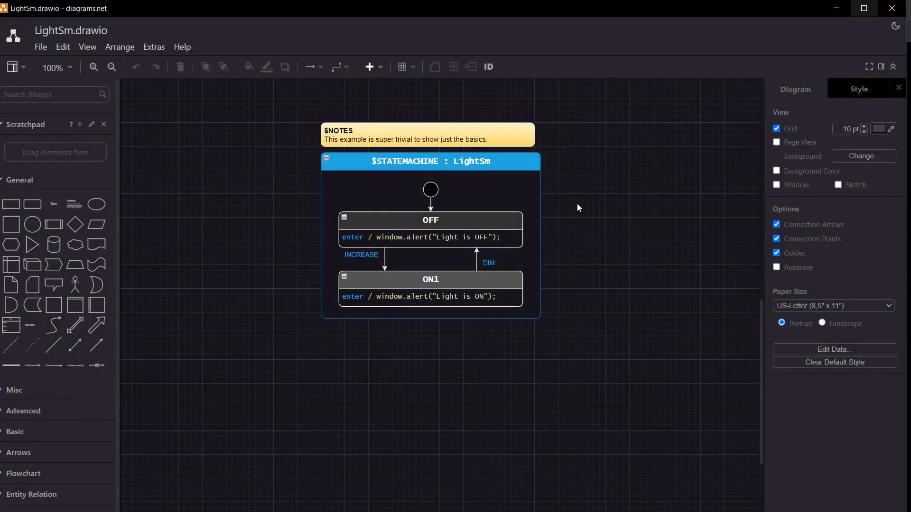